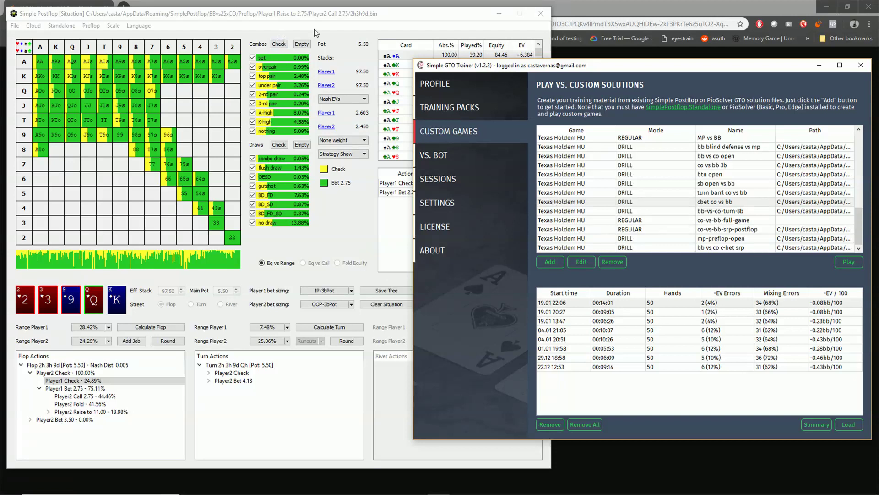
- Review and close a past session's Drill Summary, then return to the 2h 3h 9d Simple Postflop solution
left_click(554, 7)
left_click(815, 424)
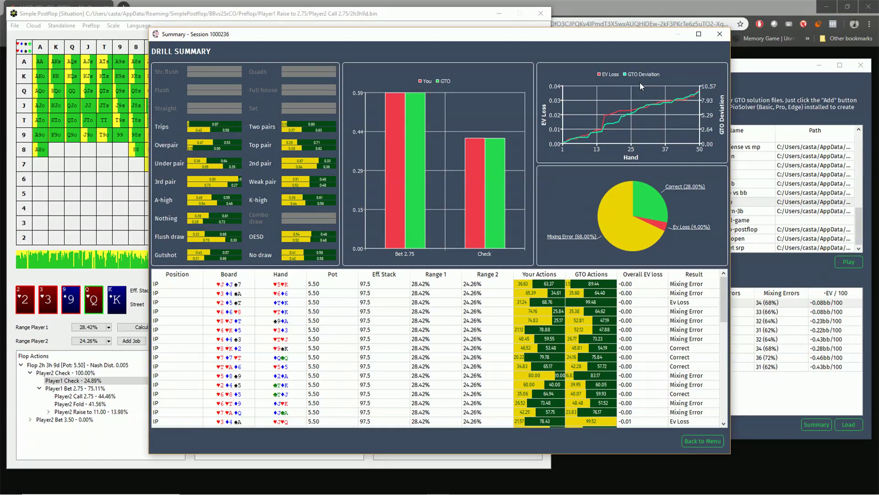
left_click(719, 34)
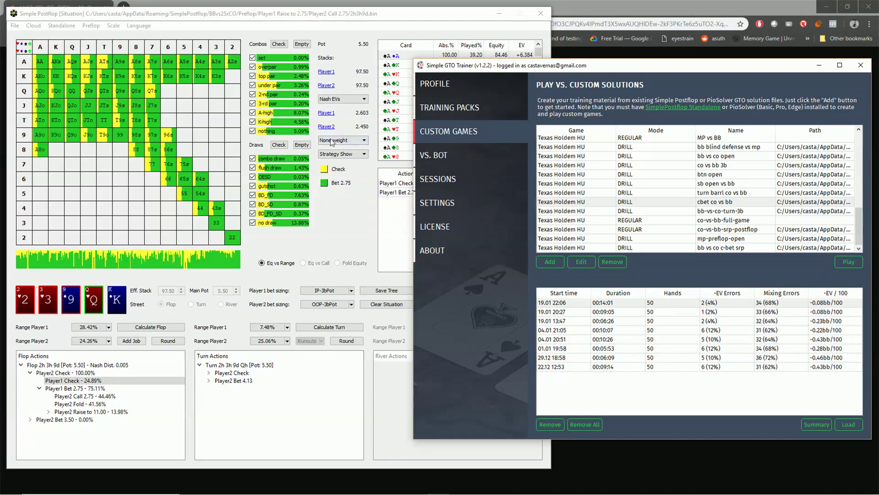
left_click(336, 205)
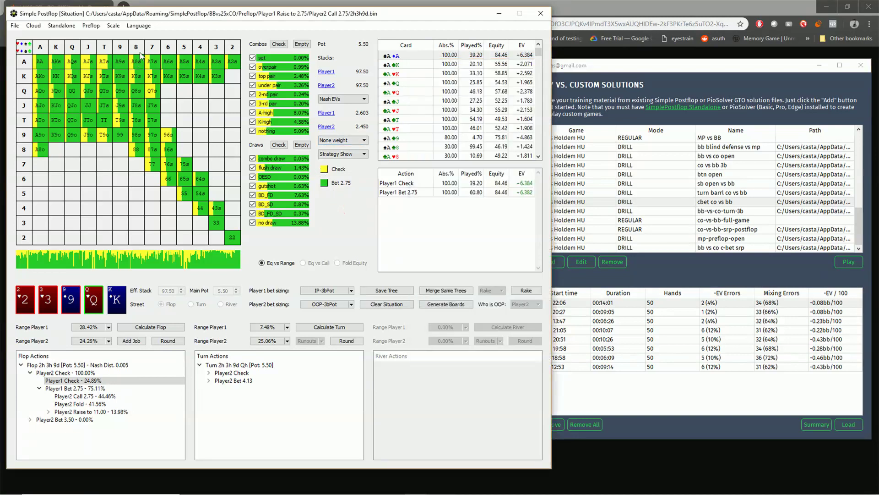
left_click(95, 26)
left_click(114, 36)
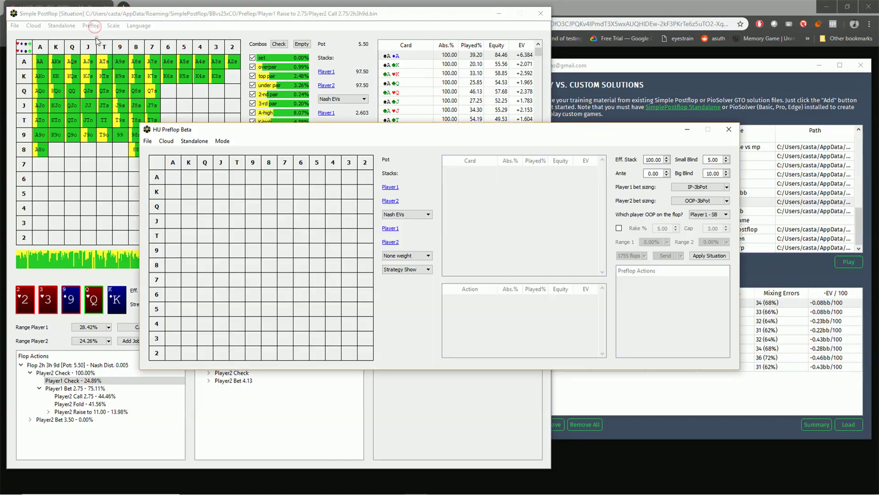
left_click(166, 141)
left_click(170, 152)
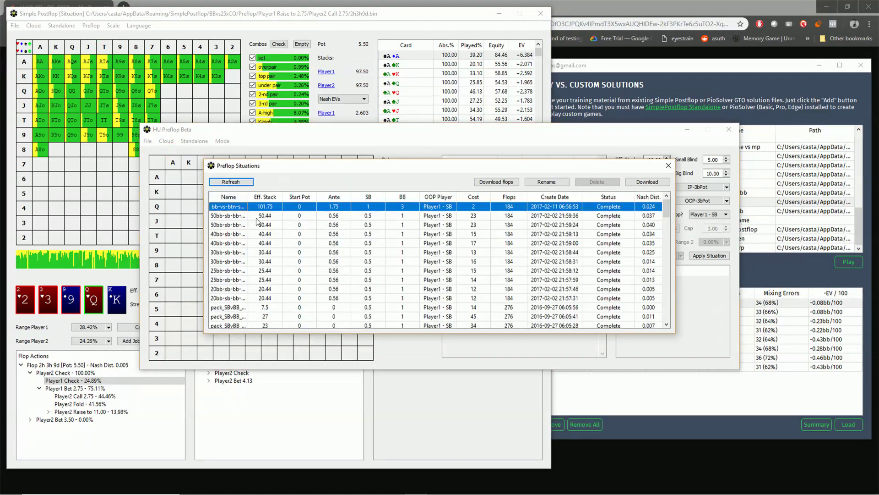
left_click_drag(664, 210, 661, 252)
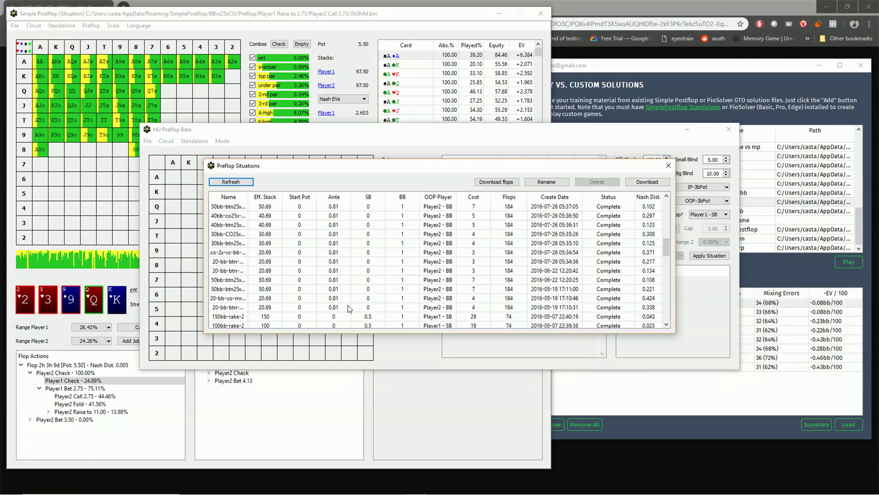
left_click(338, 325)
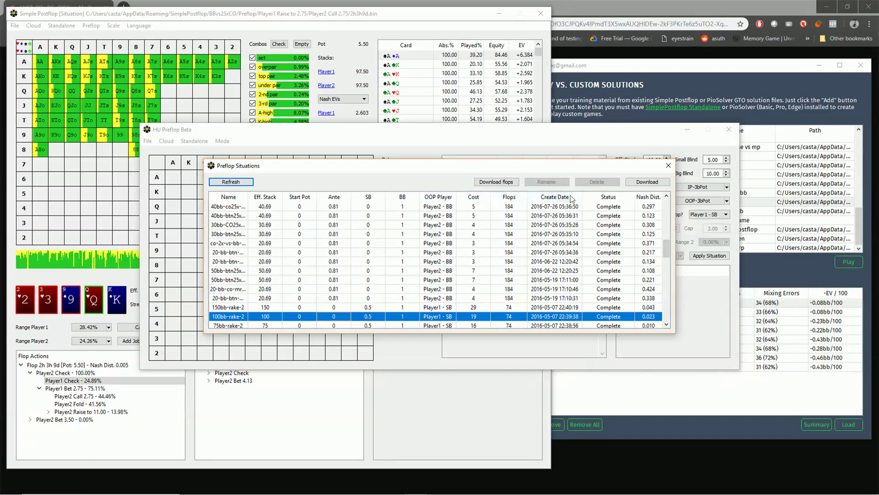
left_click(669, 166)
left_click(729, 131)
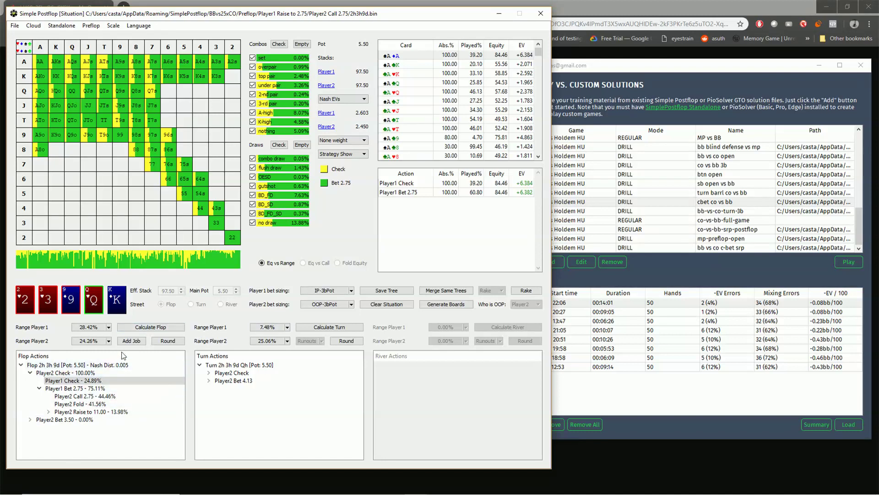
- Delete the flop Player2 Bet 3.50 node under Player1 Check from the tree
left_click(255, 327)
left_click(103, 389)
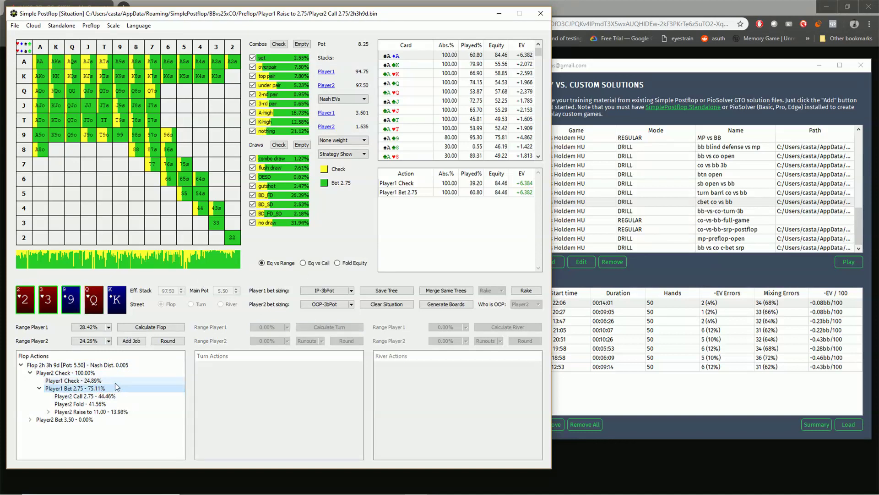
left_click(114, 381)
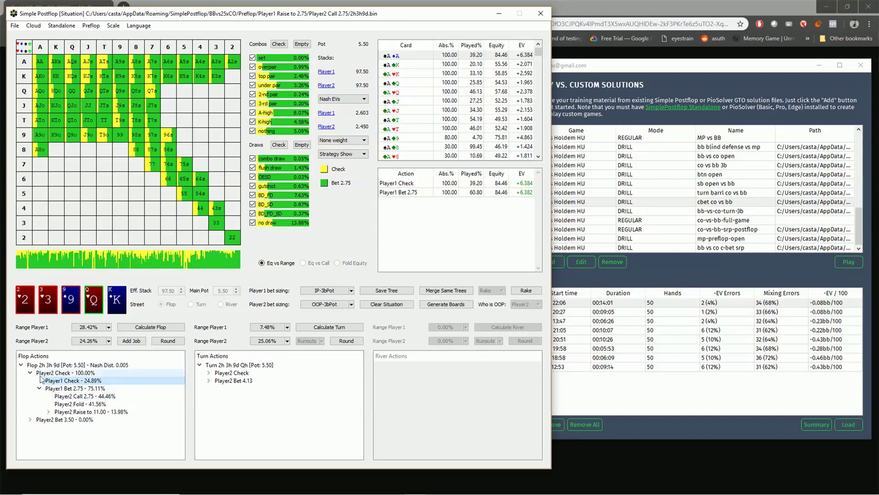
left_click(65, 420)
right_click(65, 420)
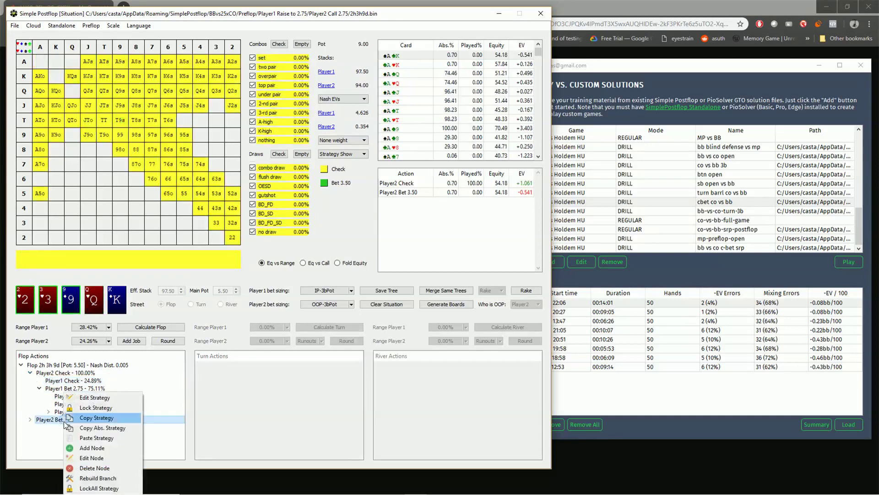
left_click(97, 465)
- Delete the river Player2 Bet 94.50 node after the turn 3.00 call, and open Generate Boards
left_click(76, 380)
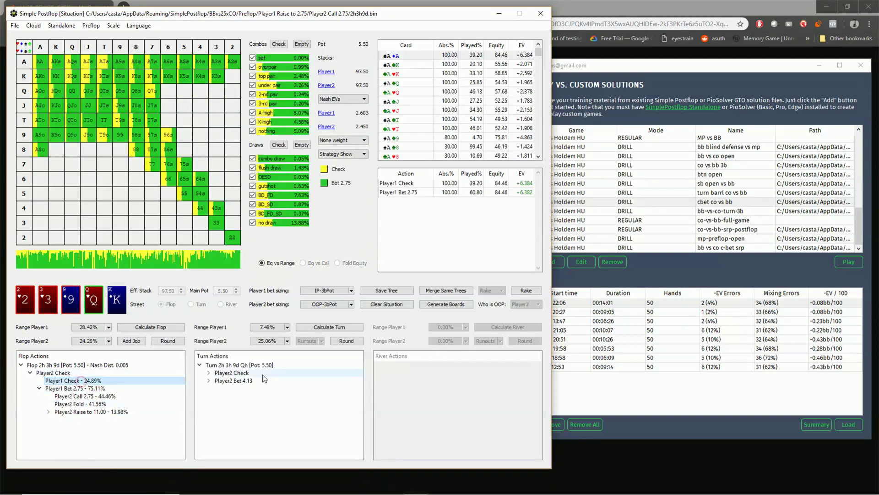
left_click(215, 373)
left_click(218, 388)
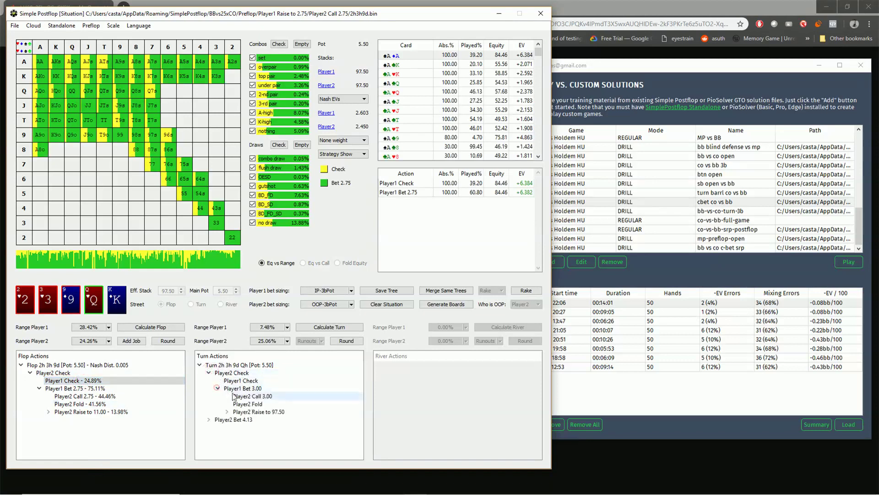
left_click(238, 396)
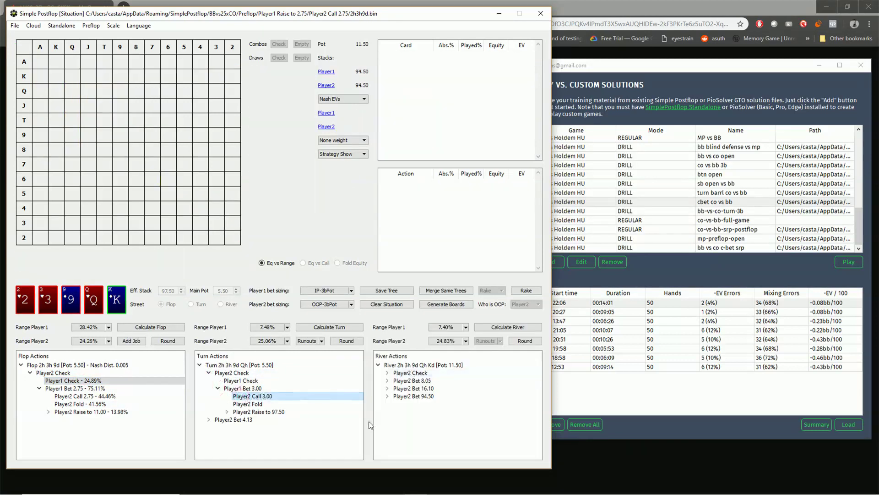
left_click(425, 396)
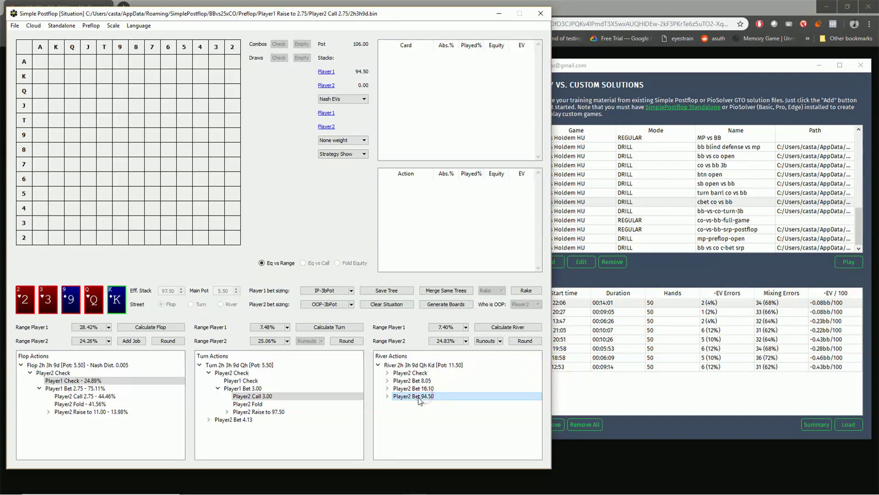
right_click(417, 398)
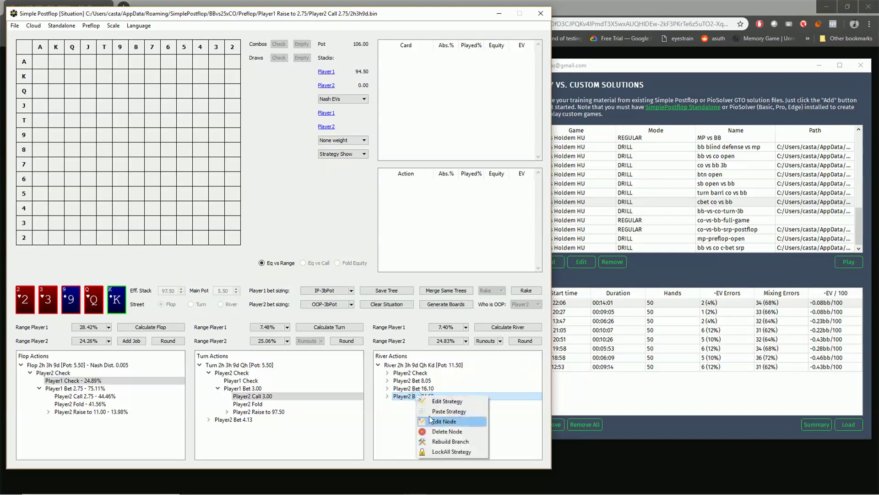
left_click(440, 433)
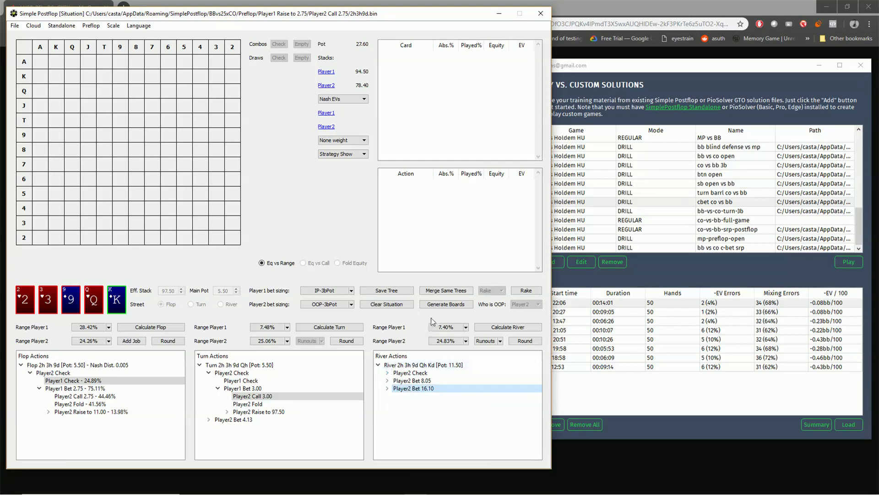
left_click(443, 305)
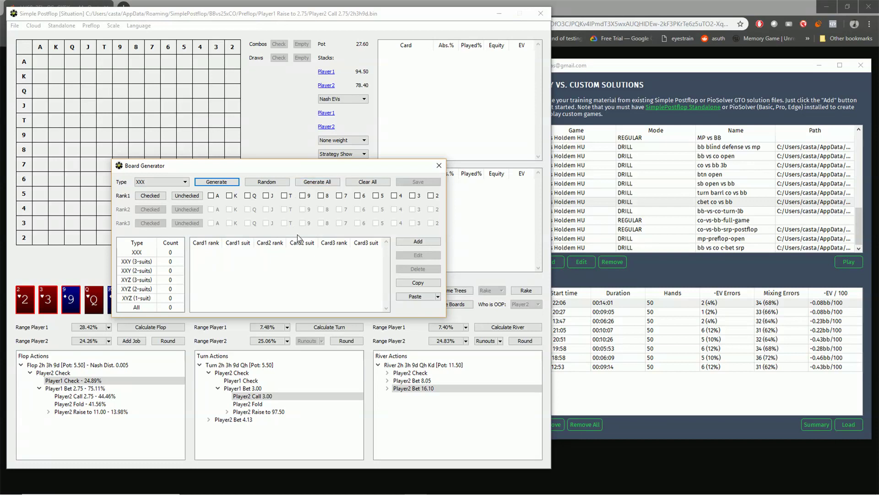
- Paste the '2 - 74' preset flop subset into the Board Generator list
left_click(438, 296)
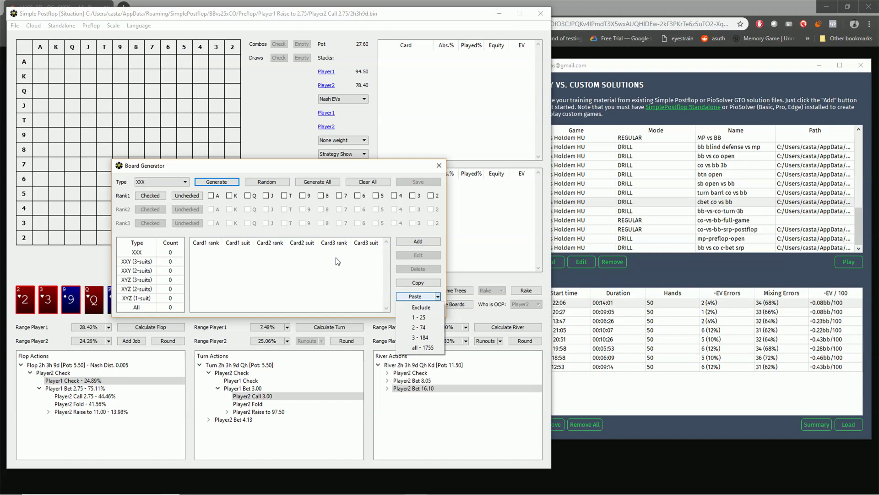
left_click(420, 327)
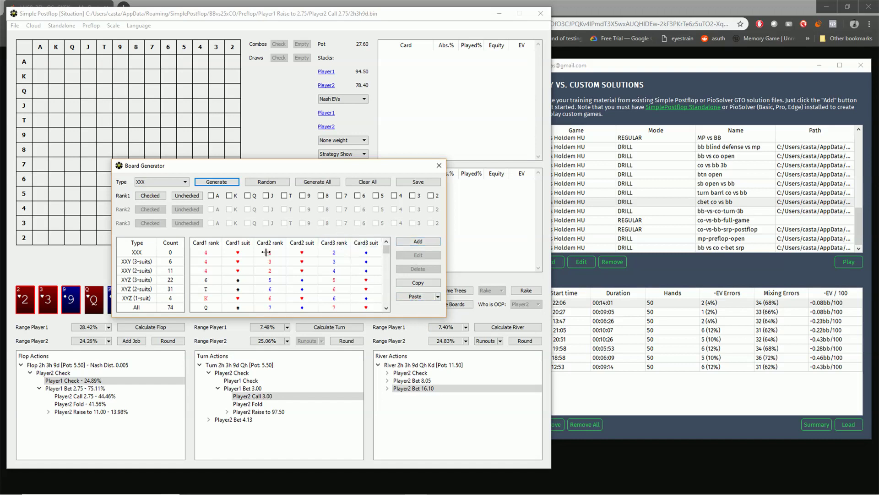
- Create an input-boards-for-demo-drill folder under SimplePostflop and save all 74 boards there
left_click(414, 182)
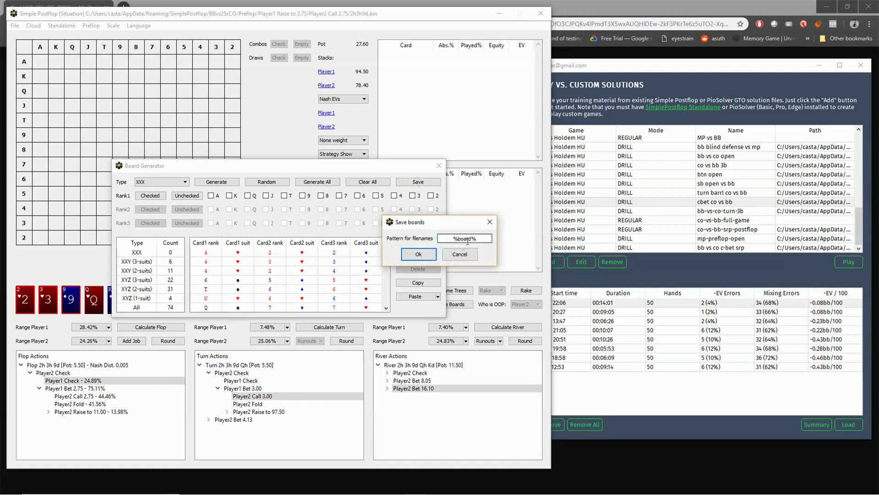
left_click(421, 253)
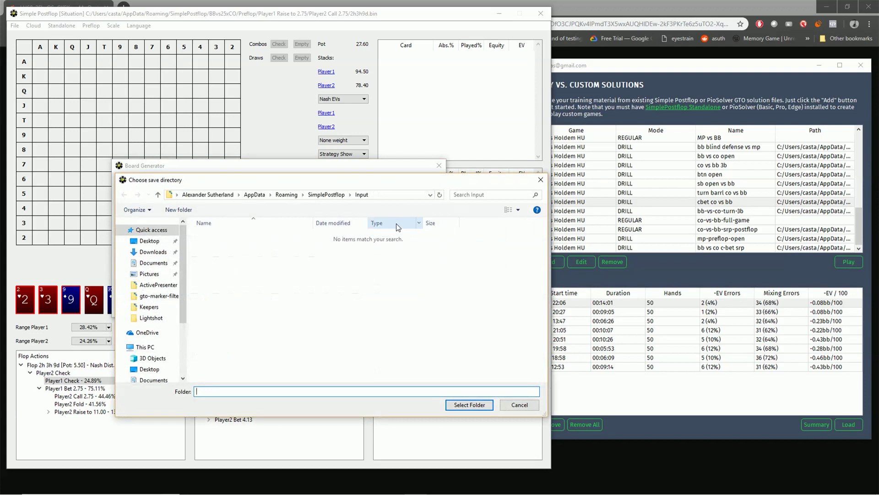
left_click(327, 195)
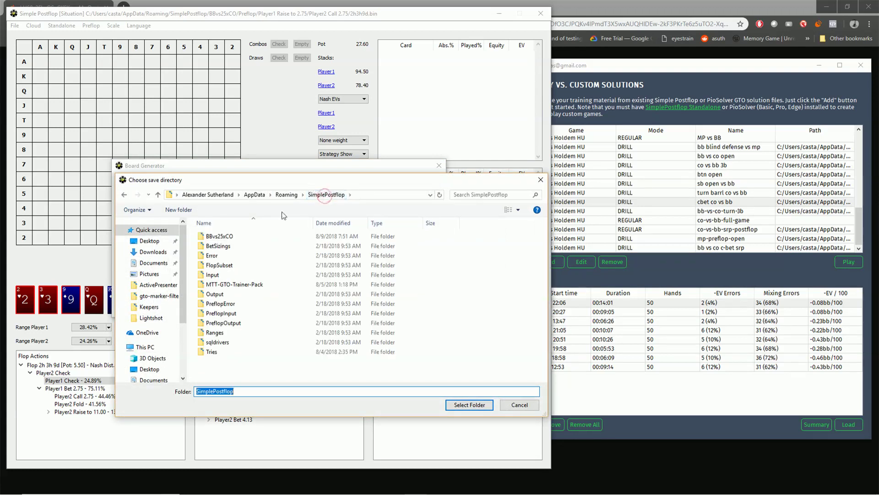
right_click(265, 369)
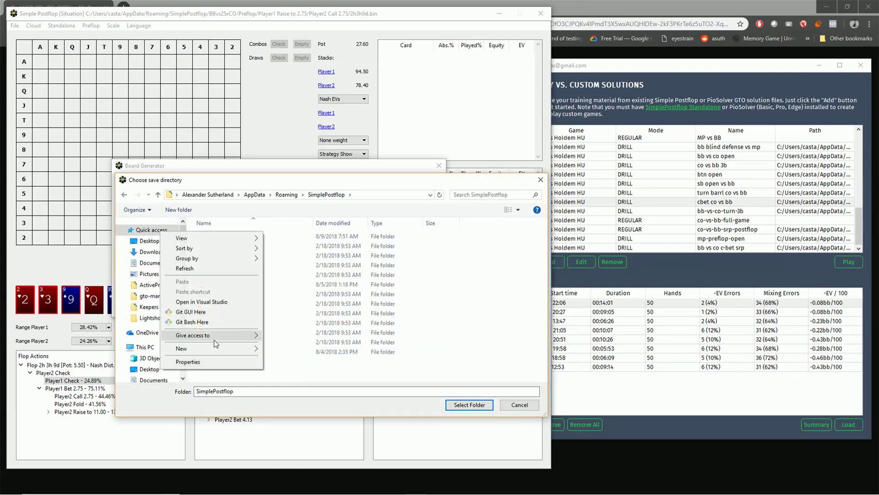
mouse_move(218, 348)
left_click(295, 350)
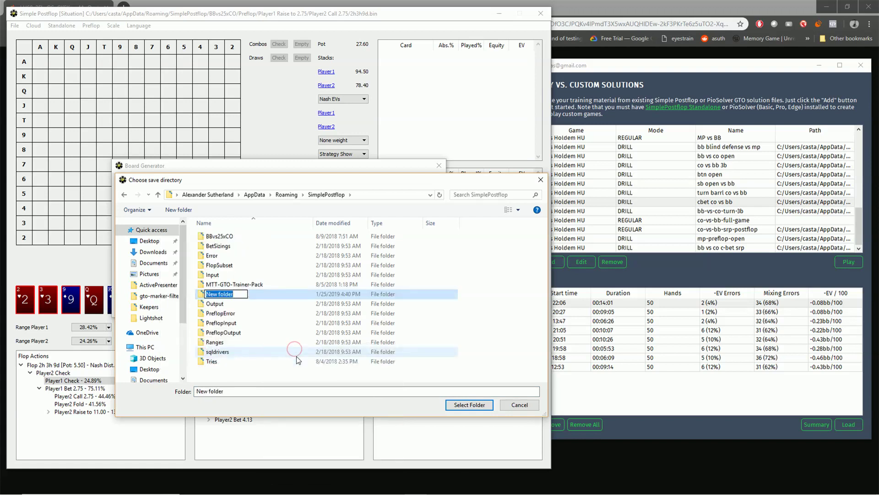
type("input-boards-for-")
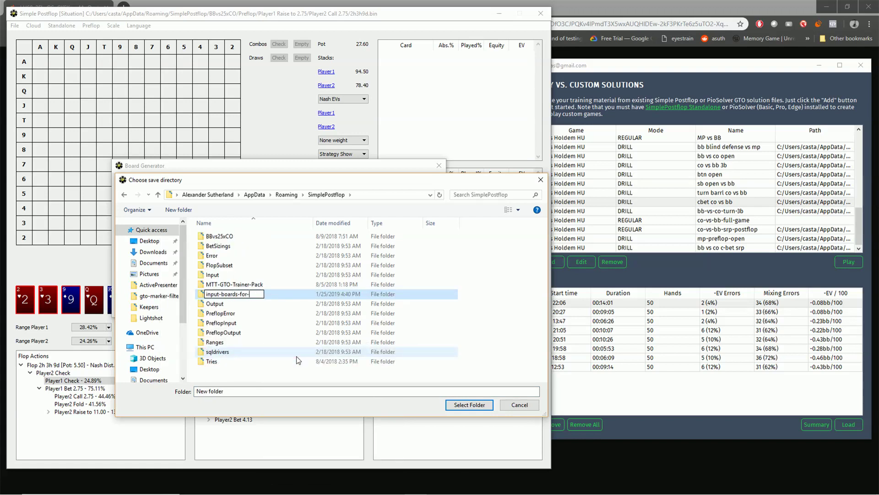
type("demo-drill")
key("Return")
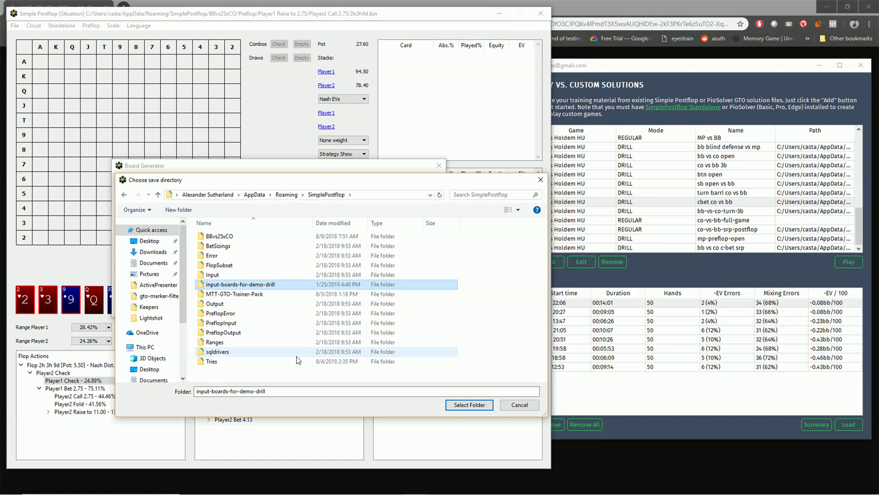
left_click(472, 404)
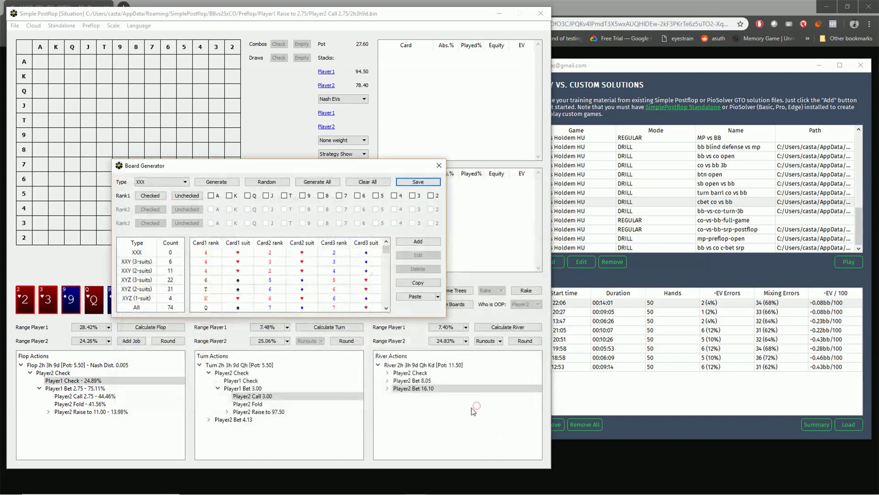
left_click(408, 185)
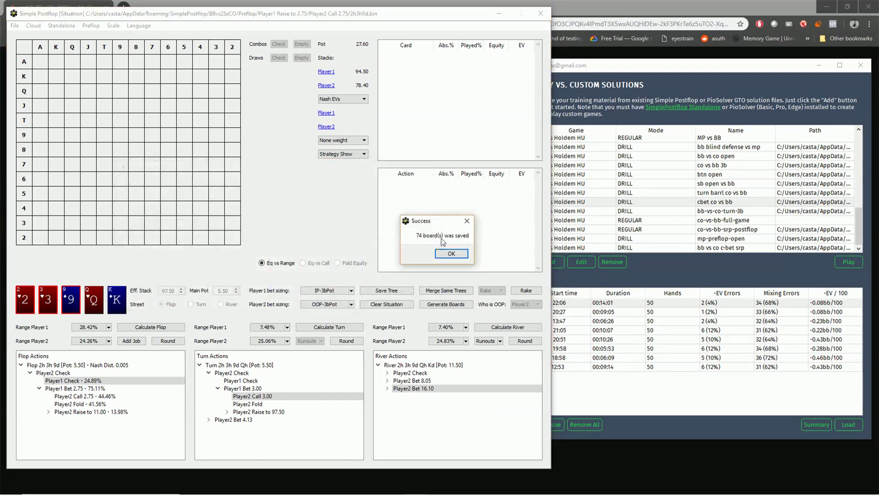
left_click(447, 253)
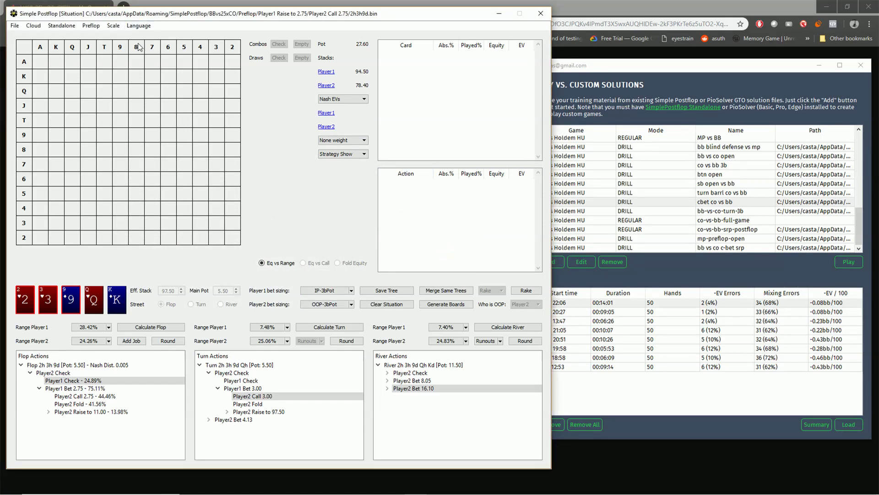
- Open Standalone Jobs and set its Input Folder to input-boards-for-demo-drill
left_click(62, 26)
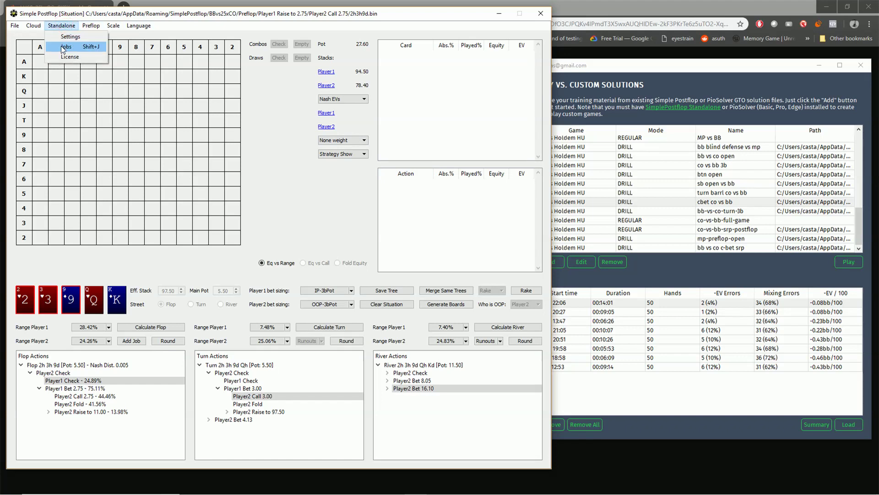
left_click(63, 46)
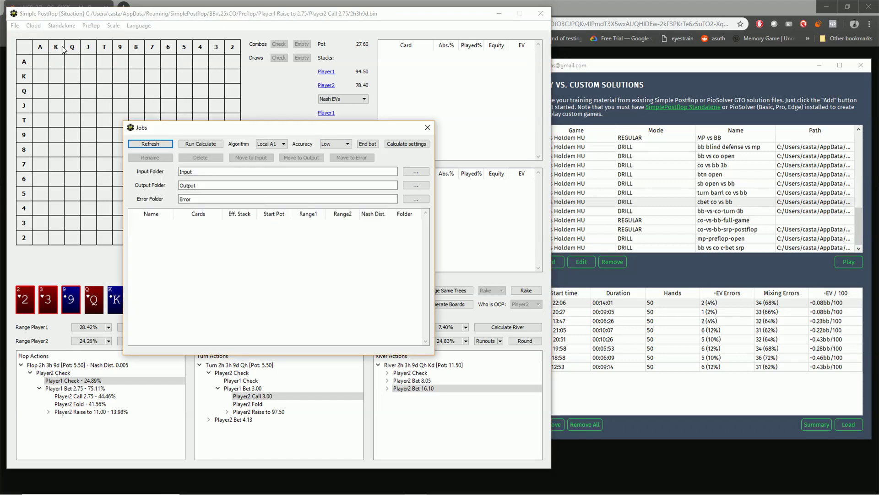
left_click(417, 171)
left_click(335, 157)
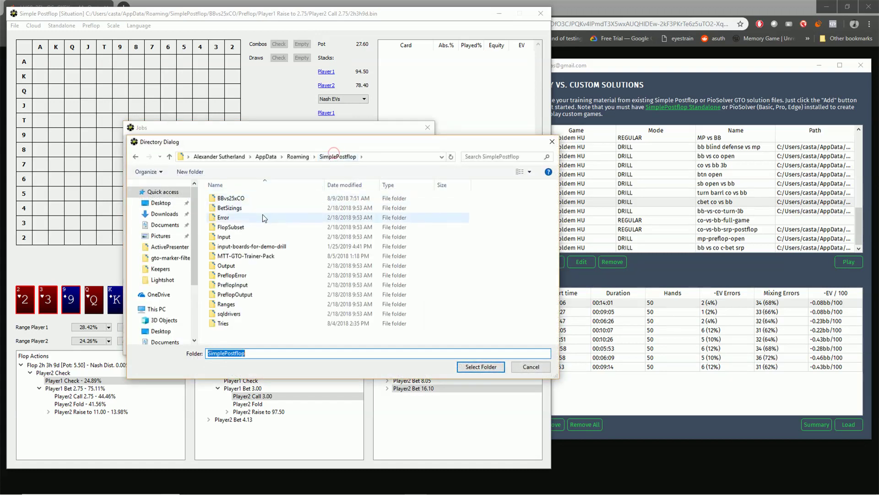
left_click(257, 246)
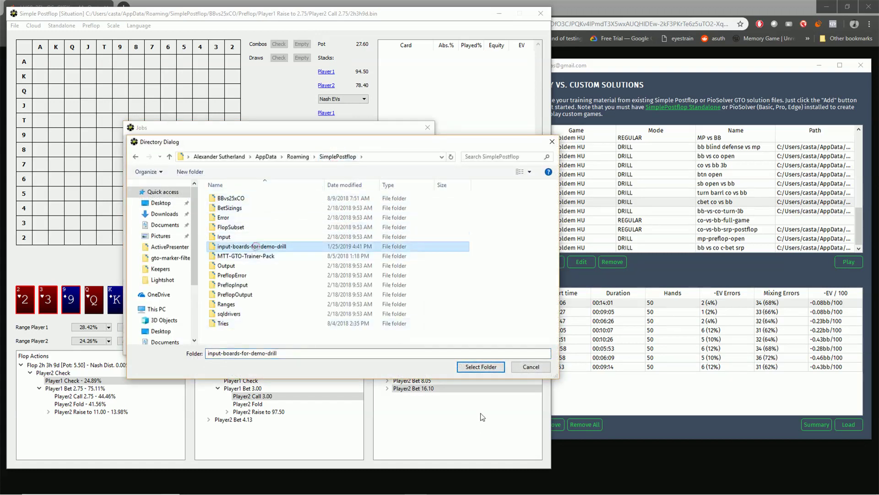
left_click(481, 366)
- Create an output-boards-for-demo-drill folder under SimplePostflop and set it as the Output Folder
left_click(417, 185)
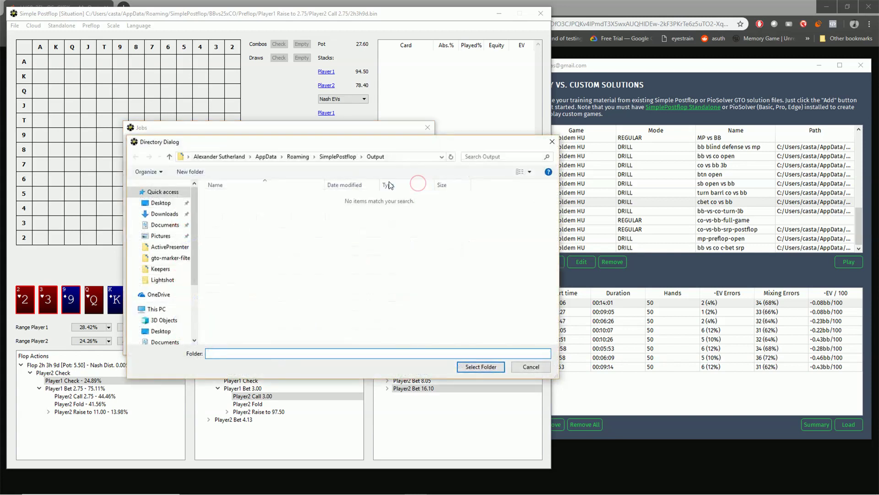
left_click(342, 157)
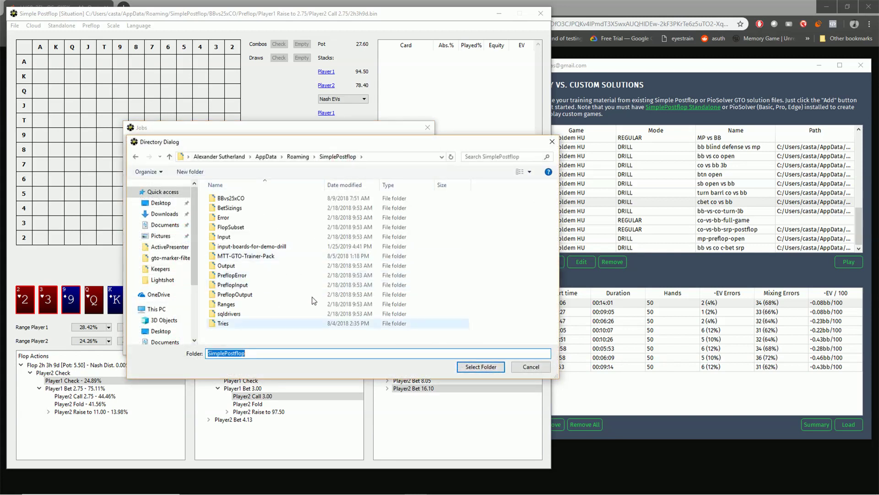
right_click(264, 330)
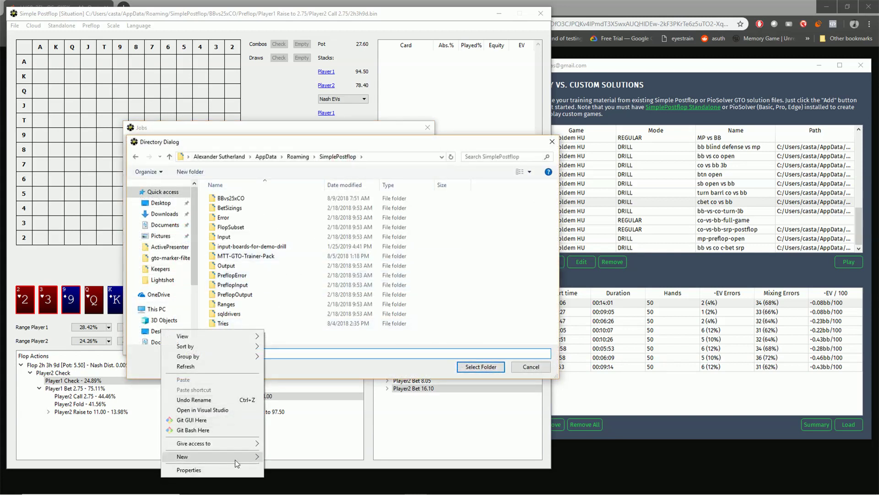
mouse_move(235, 458)
left_click(338, 332)
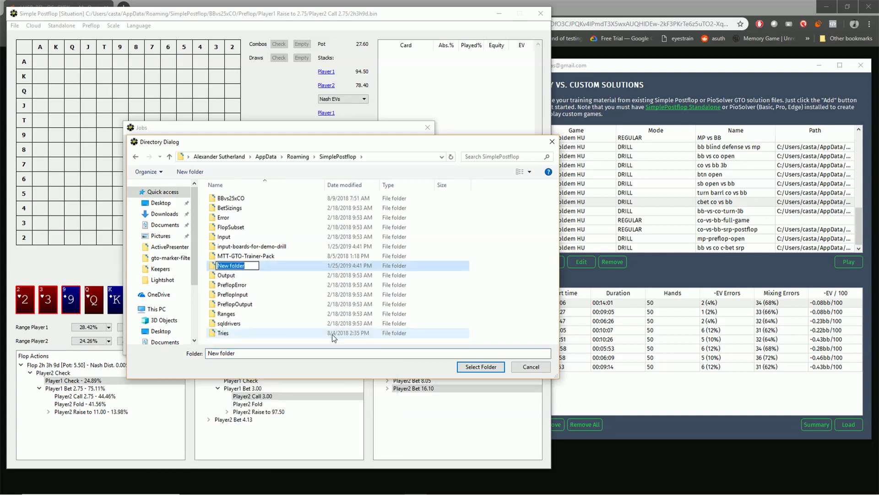
type("output-boards-for-")
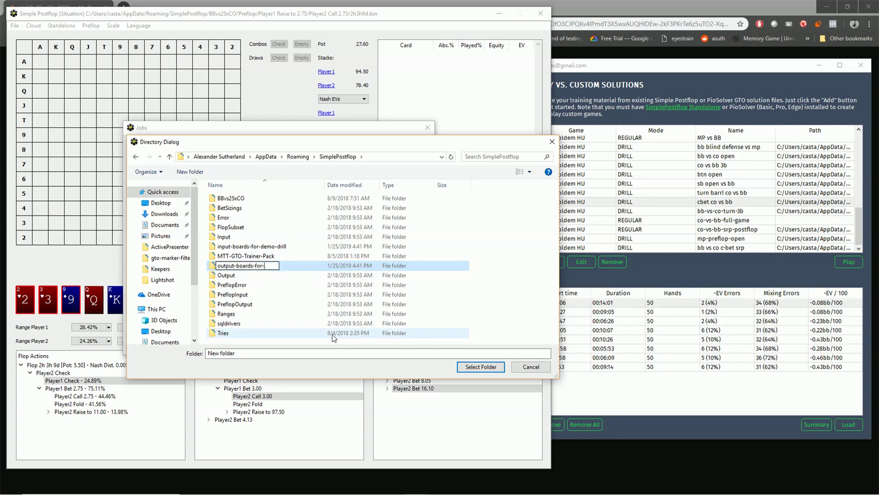
type("demo-drill")
key("Return")
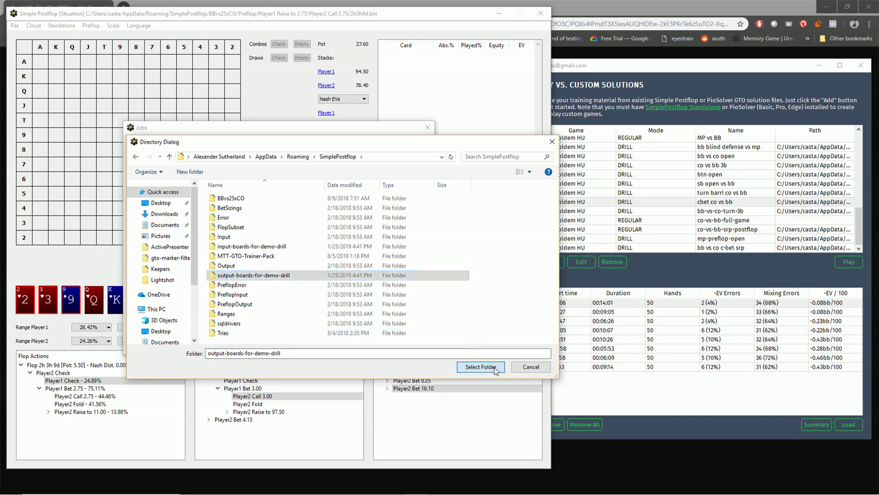
left_click(481, 366)
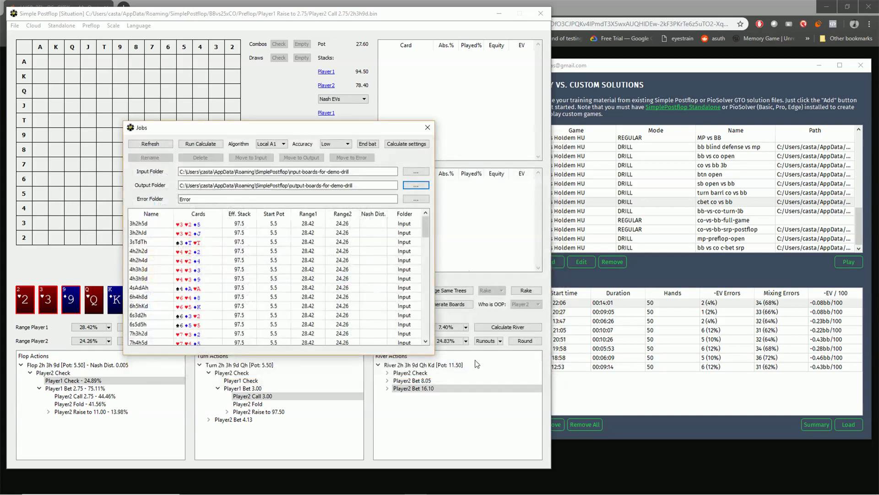
- Set calculation to 6 CPU cores with None next street info, and switch Accuracy to Middle
left_click(401, 144)
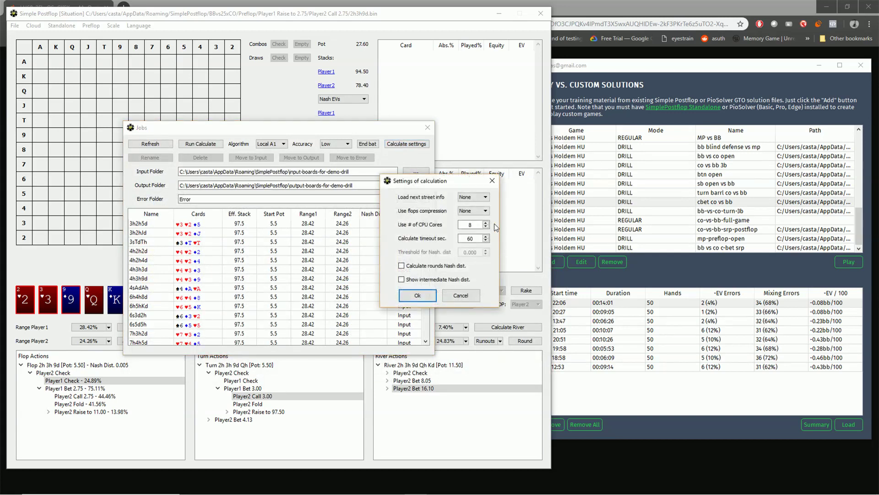
double_click(463, 225)
key("BackSpace")
type("8")
left_click(486, 227)
left_click(486, 227)
left_click(477, 227)
left_click(479, 198)
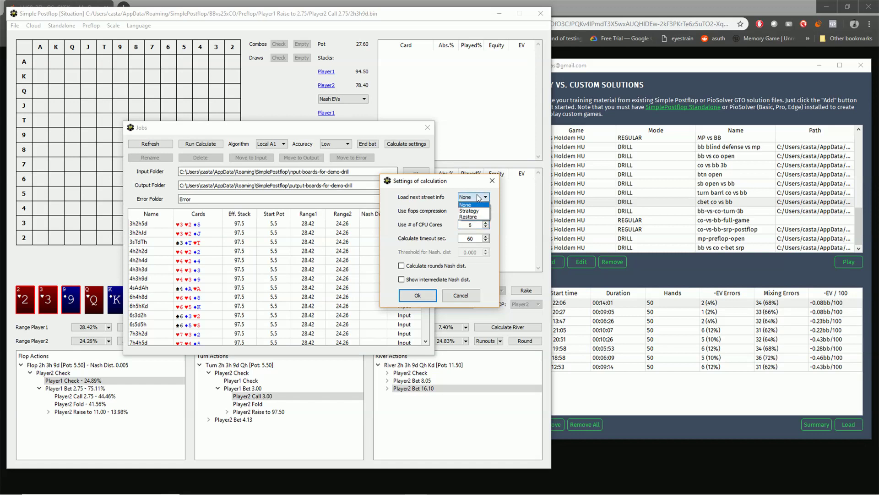
left_click(479, 197)
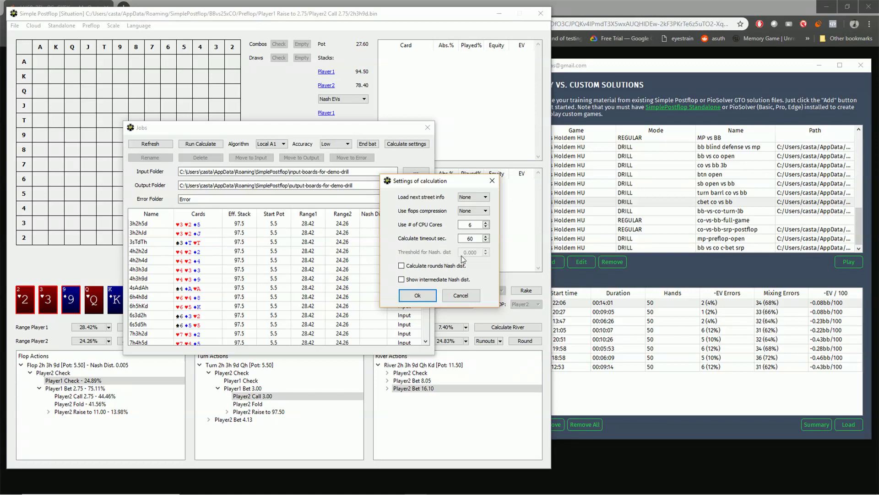
left_click(419, 295)
left_click(335, 144)
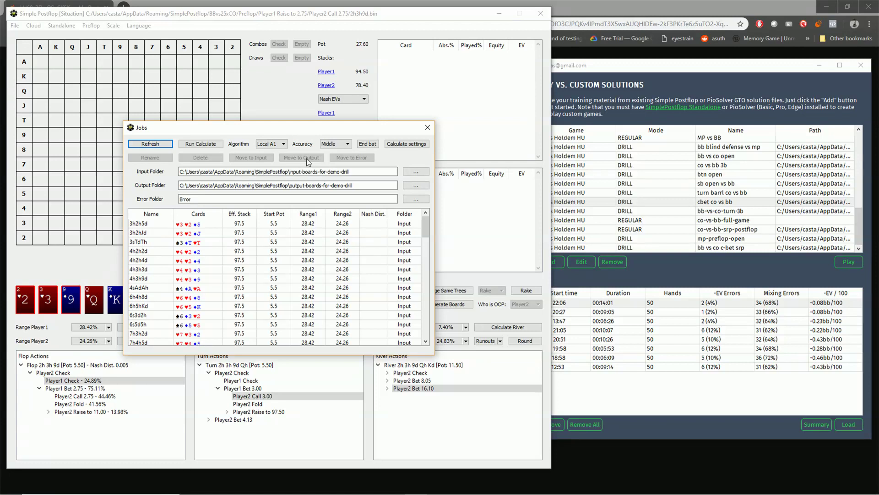
- Start the 74-board batch run, stop it at 2%, and switch to Simple GTO Trainer
left_click(209, 144)
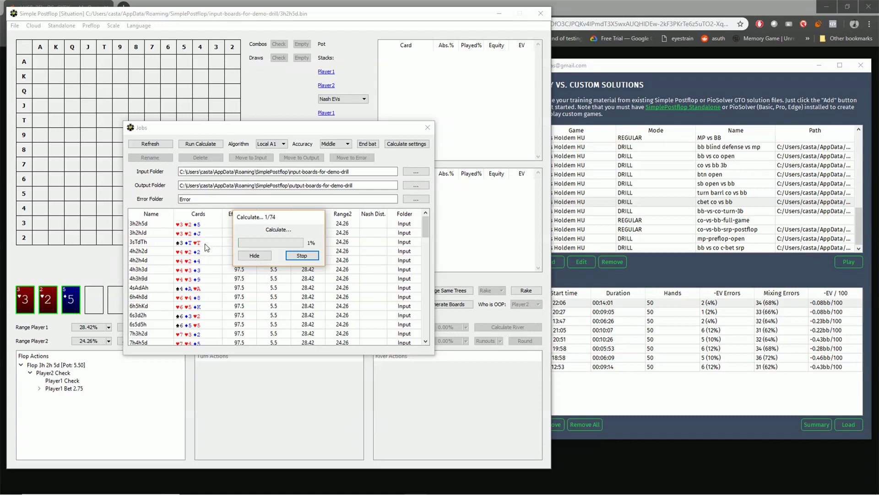
left_click(313, 256)
left_click(666, 71)
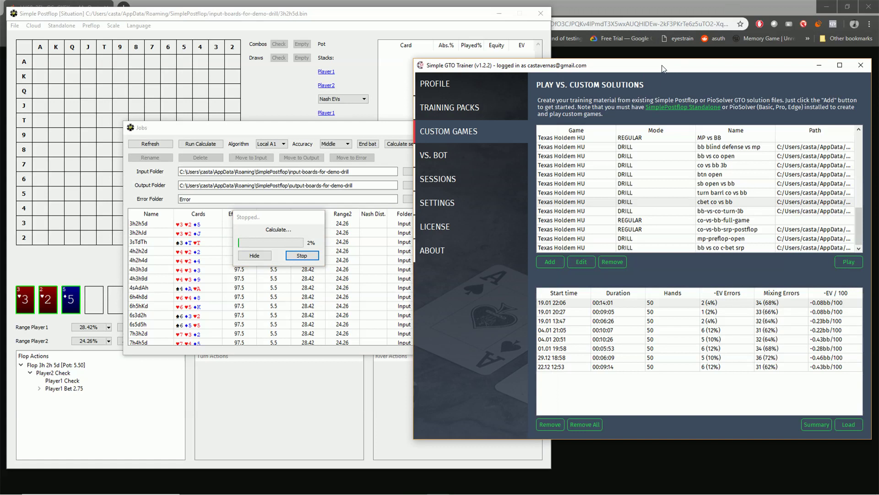
- Move the trainer window left, add a new custom solution, and pick drill game mode
left_click_drag(664, 69, 600, 71)
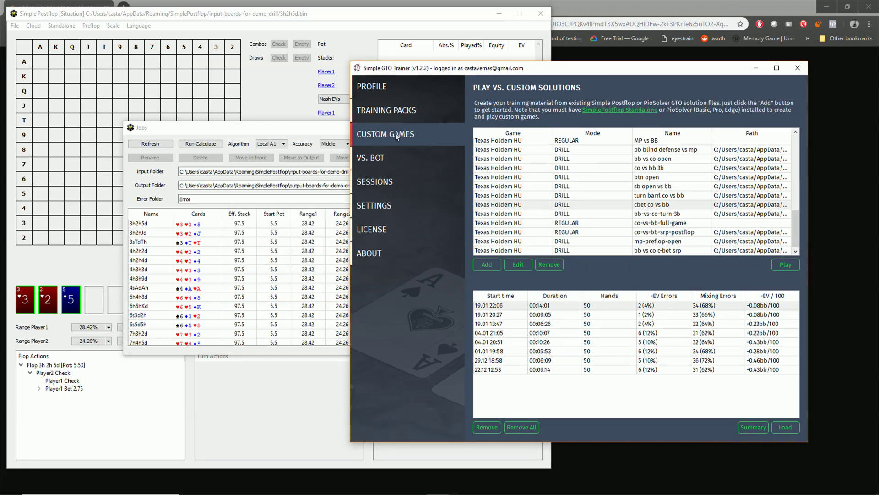
left_click(487, 264)
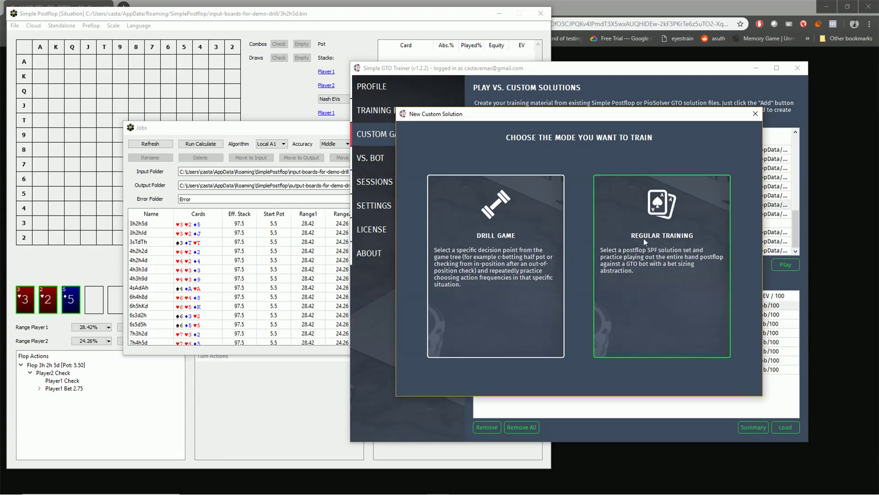
left_click(507, 258)
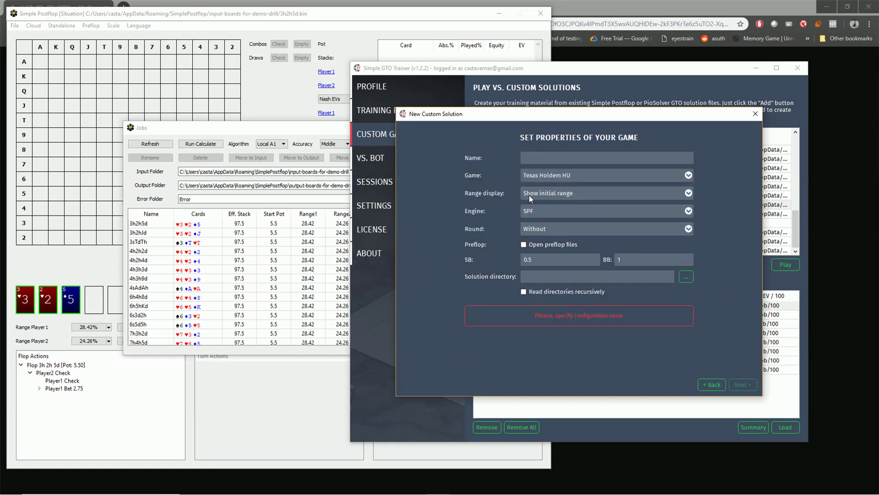
- Name the custom solution demo-drill and browse to the SimplePostflop data folder
type("demo-drill")
left_click(686, 277)
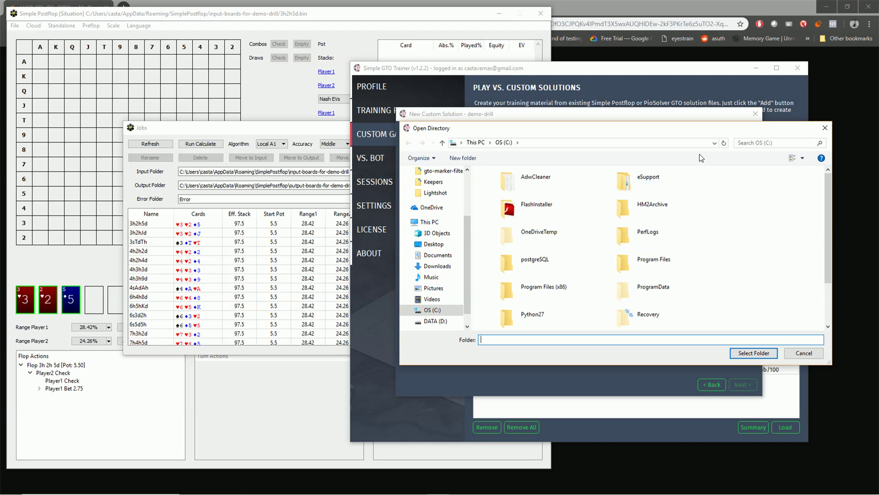
left_click(714, 143)
left_click(697, 153)
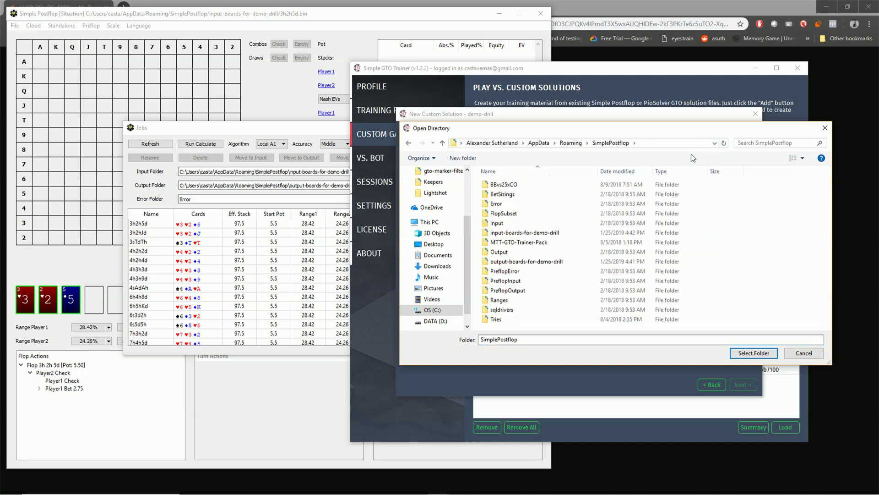
left_click(554, 262)
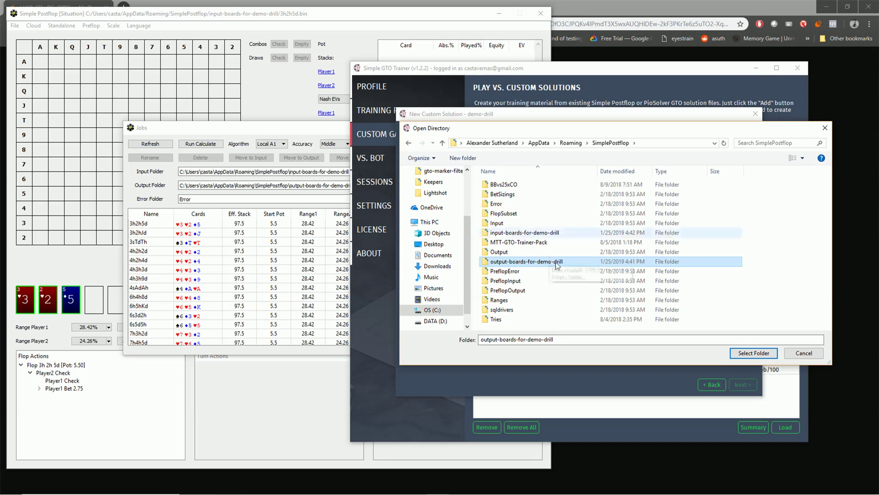
- Set the solution directory to BBvs25xCO/Preflop/Player1 Raise to 2.75/Player2 Call 2.75
double_click(504, 185)
left_click(503, 187)
double_click(504, 186)
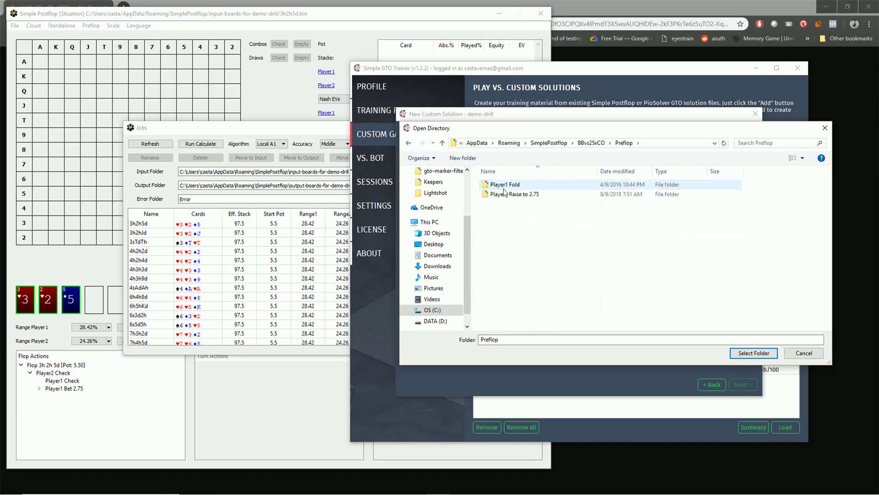
left_click(505, 194)
double_click(505, 195)
left_click(510, 185)
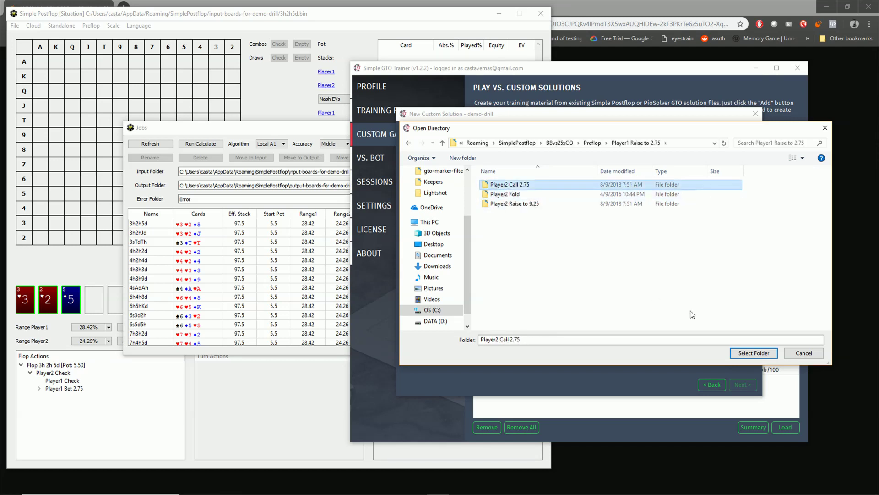
left_click(734, 354)
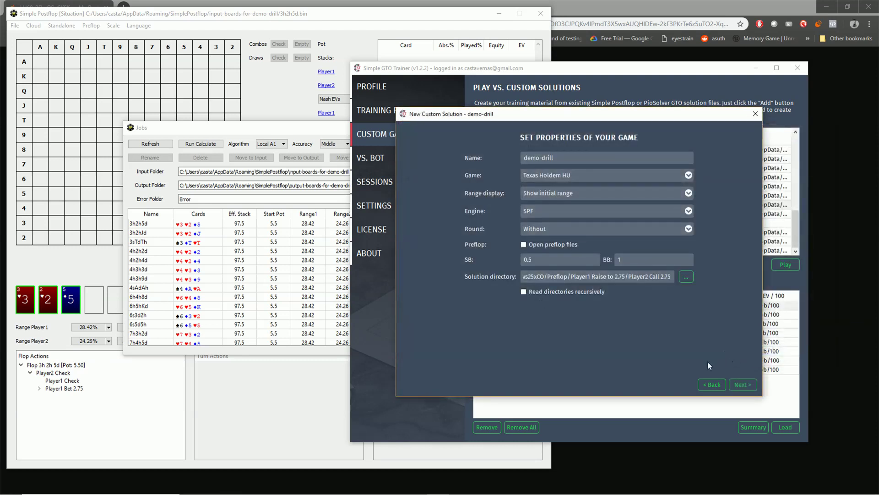
- Move to the starting-node step and load the flop files for the listed ranges
left_click(740, 386)
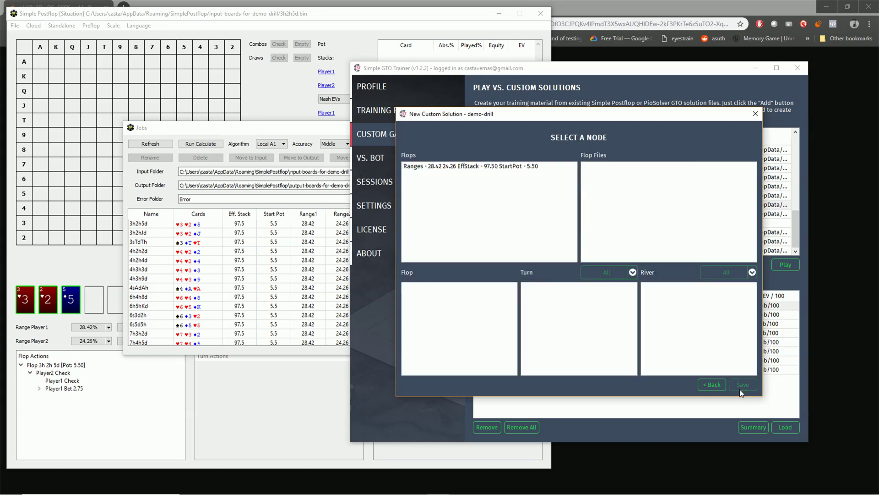
left_click(537, 167)
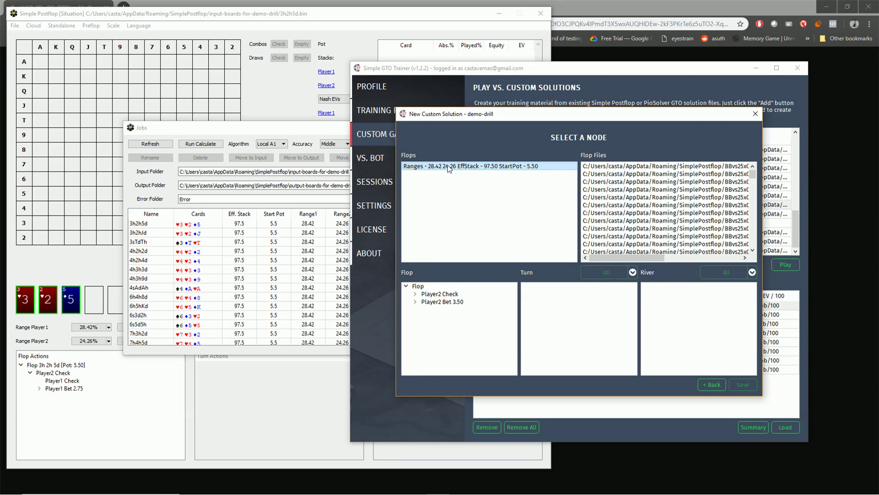
left_click_drag(659, 257, 732, 261)
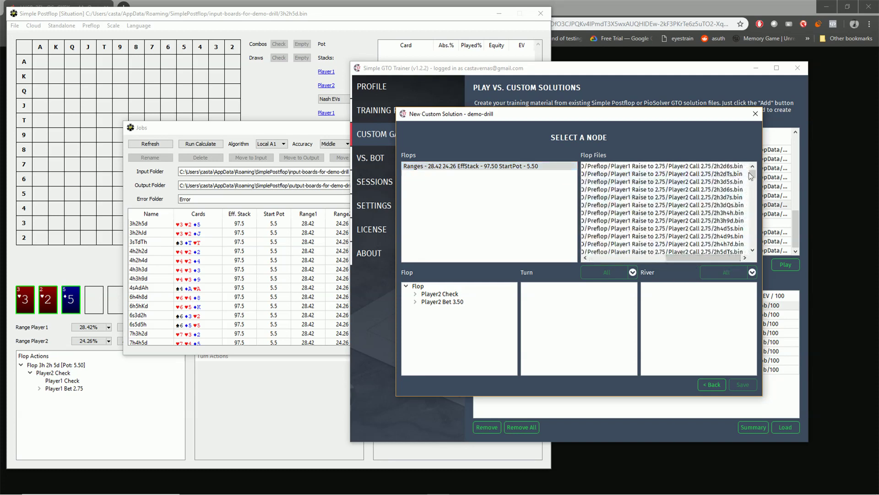
left_click_drag(753, 174, 768, 161)
left_click_drag(691, 257, 606, 256)
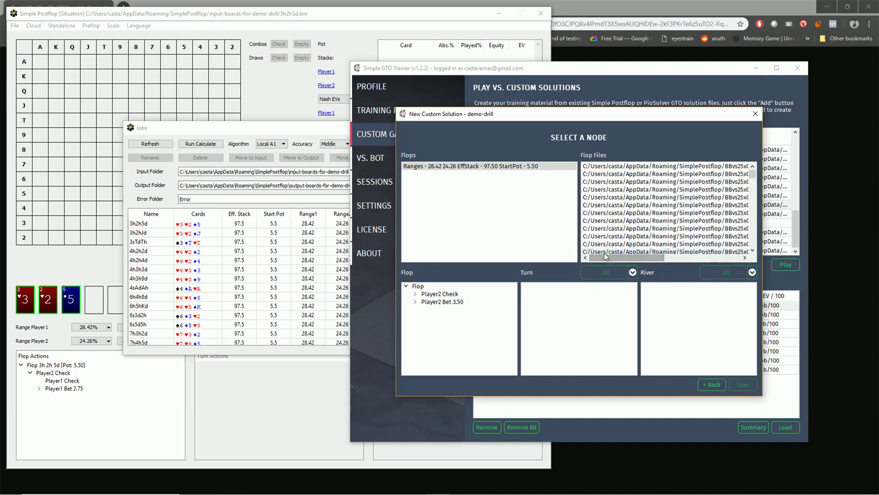
- Choose the flop Player2 Check node as the starting node and save demo-drill
left_click(415, 294)
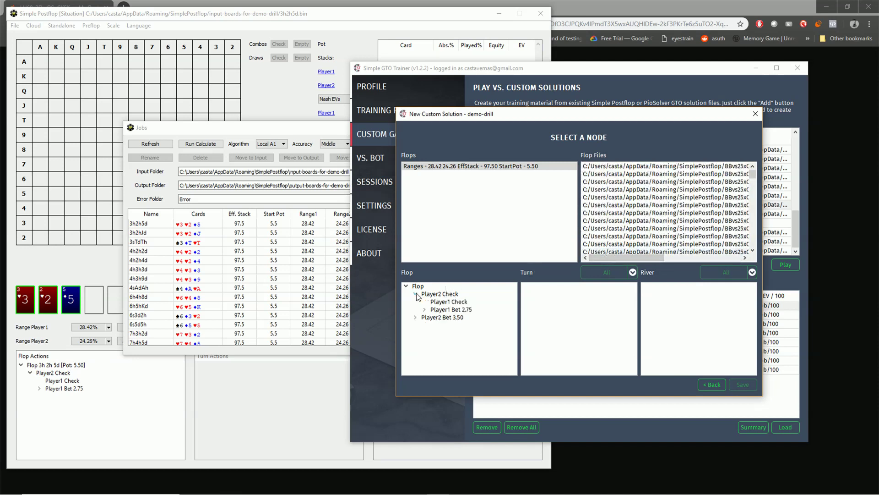
left_click(455, 311)
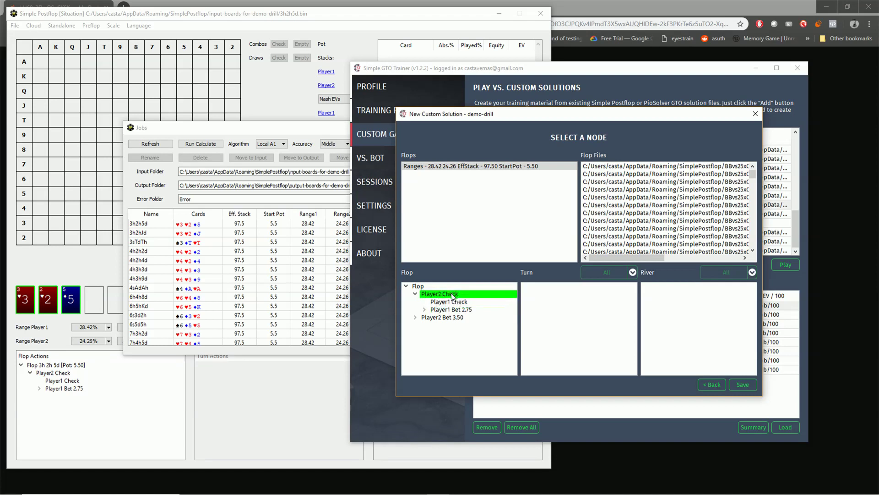
left_click(425, 310)
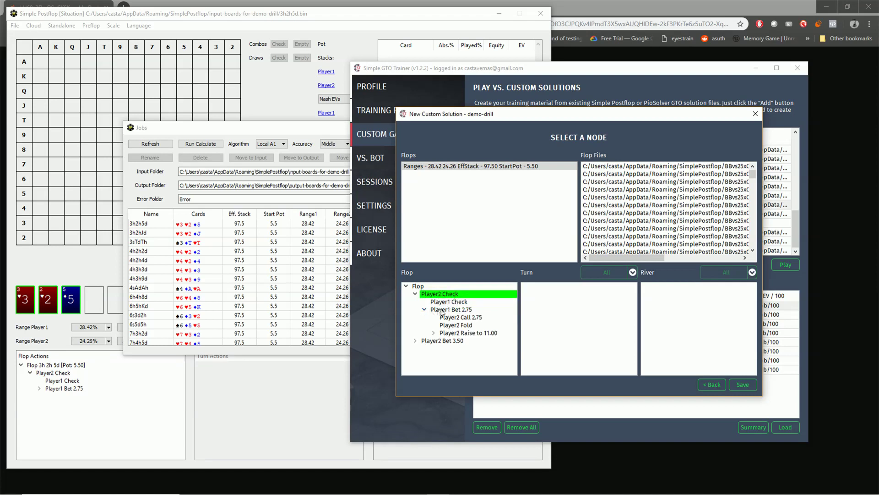
left_click(441, 311)
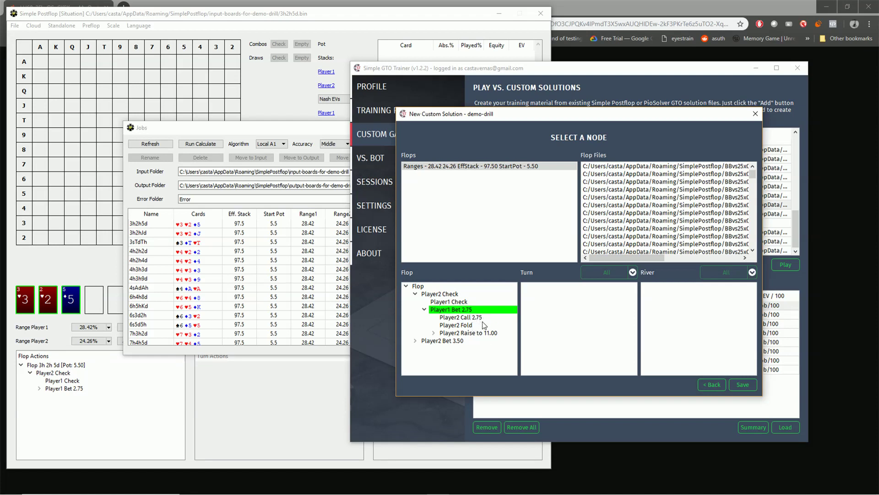
left_click(444, 297)
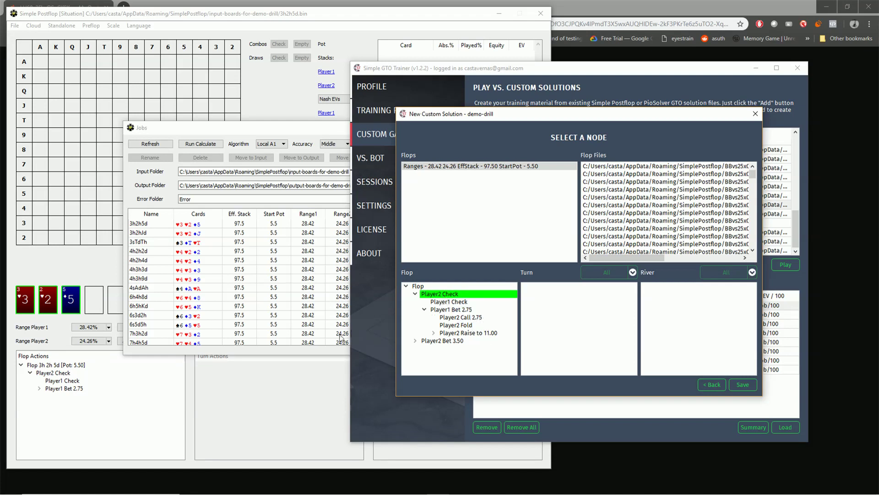
left_click(448, 311)
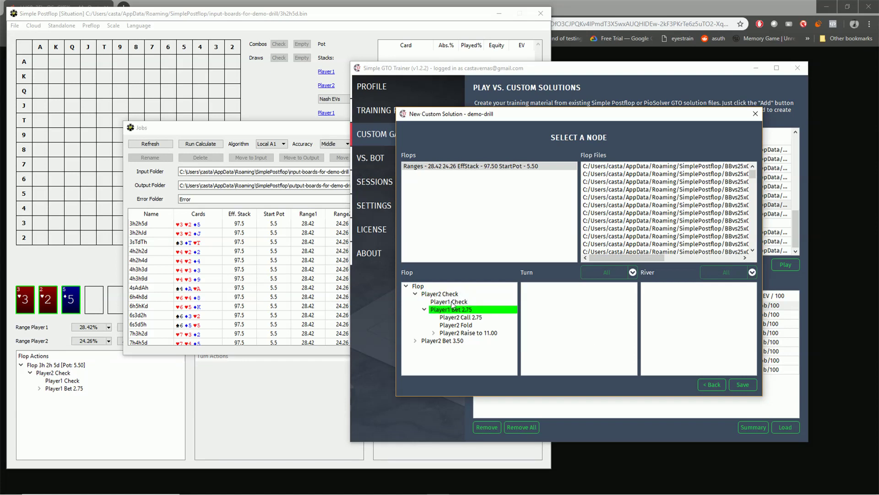
left_click(453, 303)
left_click(450, 295)
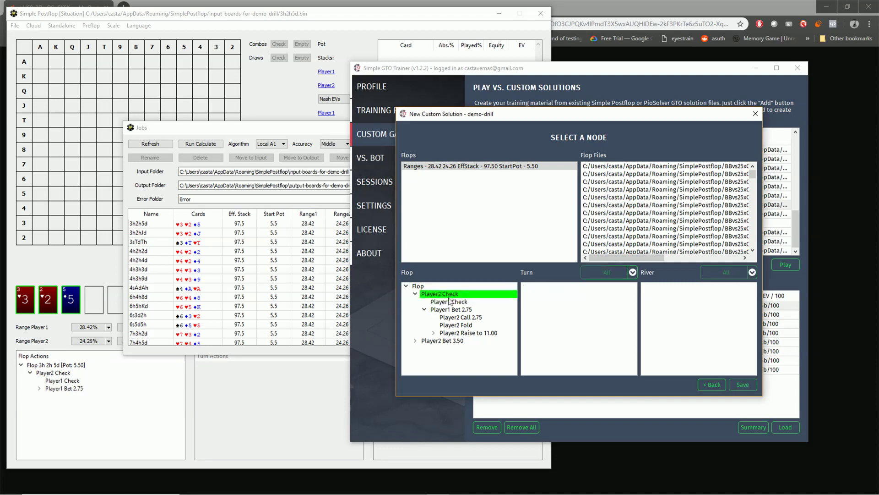
left_click(743, 386)
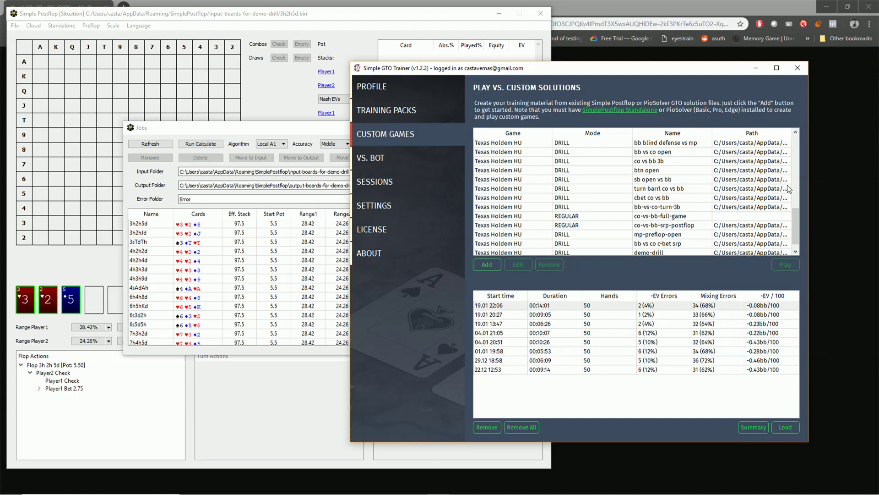
- Launch the demo-drill custom game and answer hand 1 with an always-bet 2.75
scroll(795, 220, "down", 1)
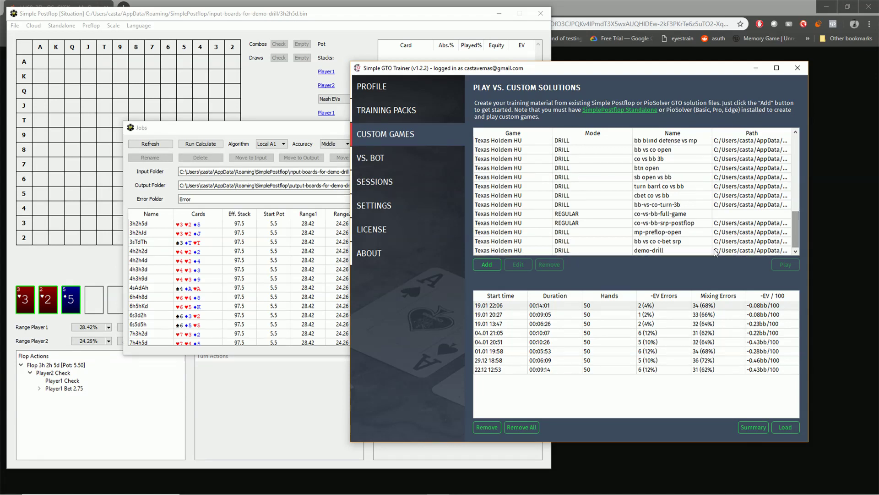
left_click(694, 251)
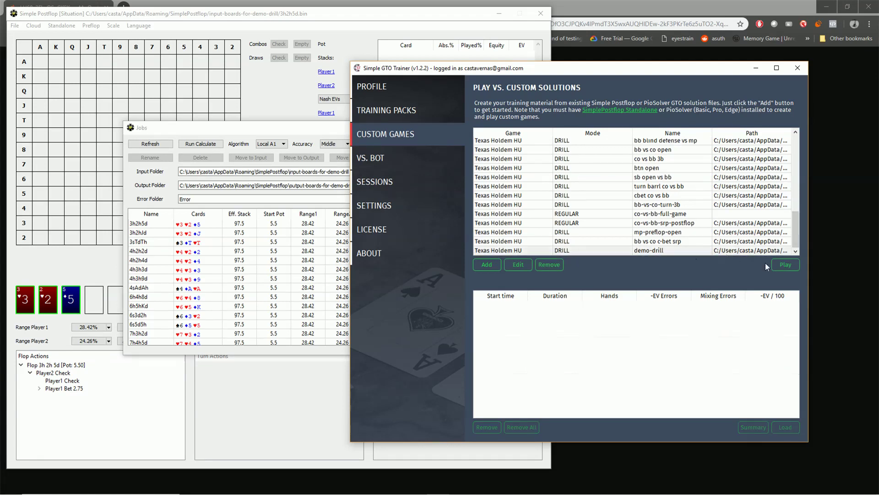
left_click(776, 266)
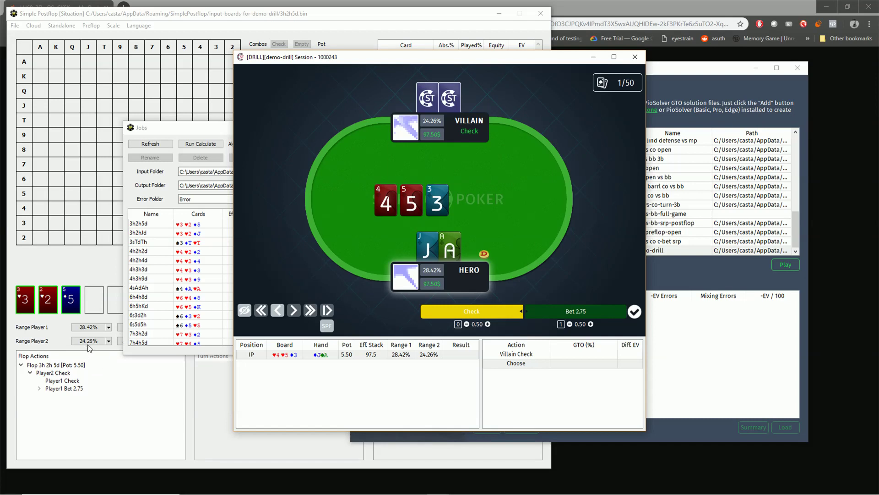
left_click(589, 312)
- Submit the 100% bet 2.75 answer for hand 1 to move on to hand 2
left_click(634, 312)
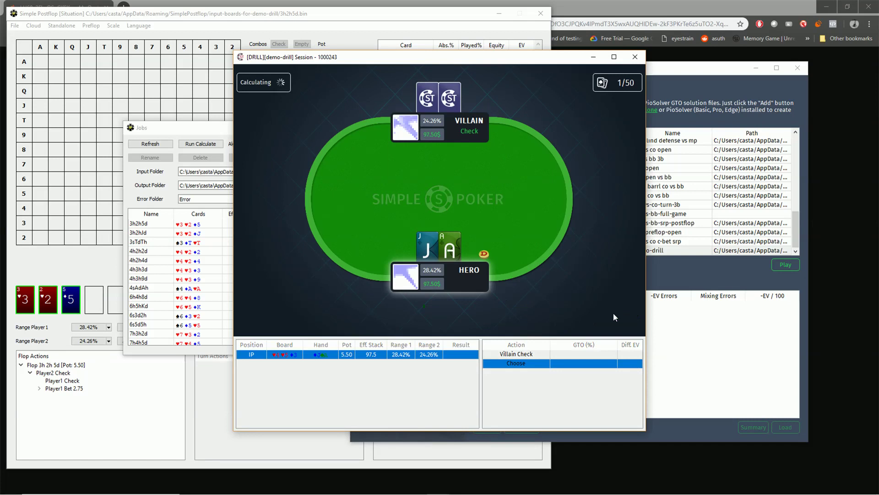